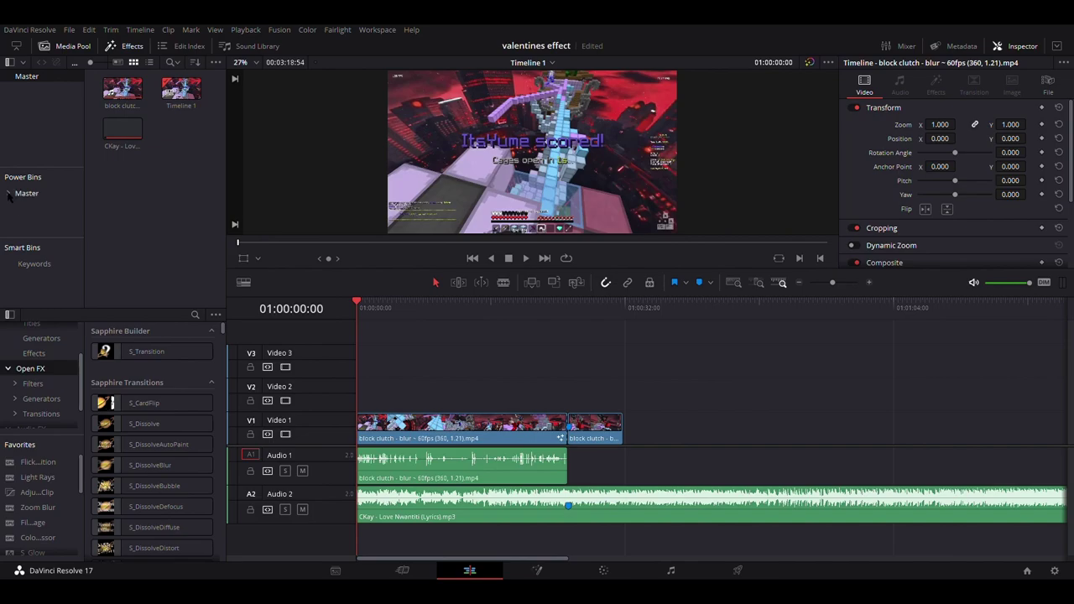
Jump to Marker 1 at 01:00:25:13 and select the first gameplay clip on Video 1
left_click(567, 308)
left_click(541, 427)
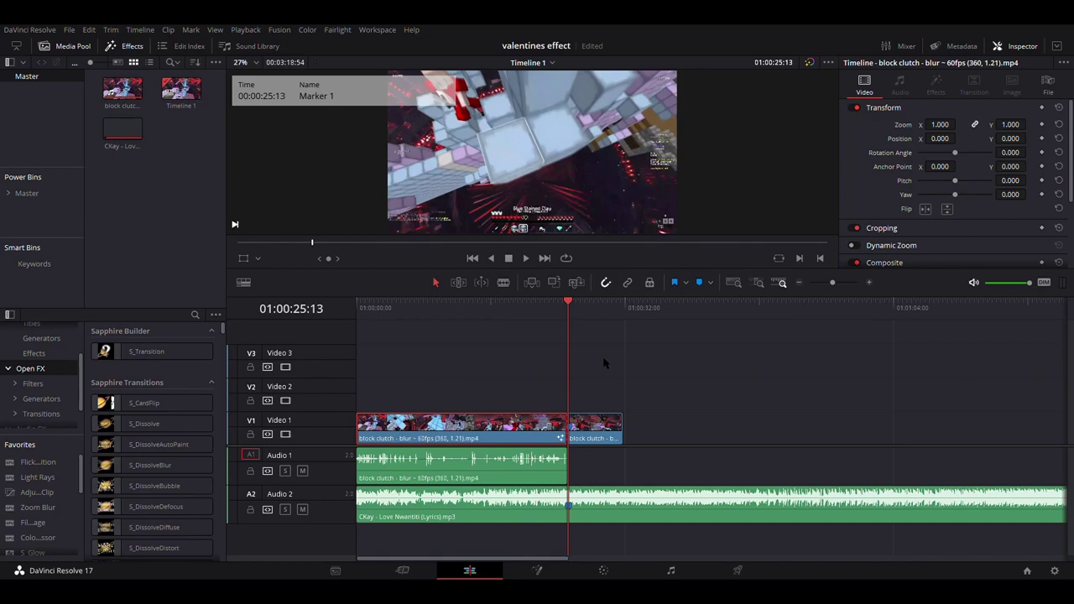
Copy the two-second gameplay piece before Marker 1 onto Video 2 and Video 3
key("shift+Left")
key("shift+Left")
key("ctrl+equal")
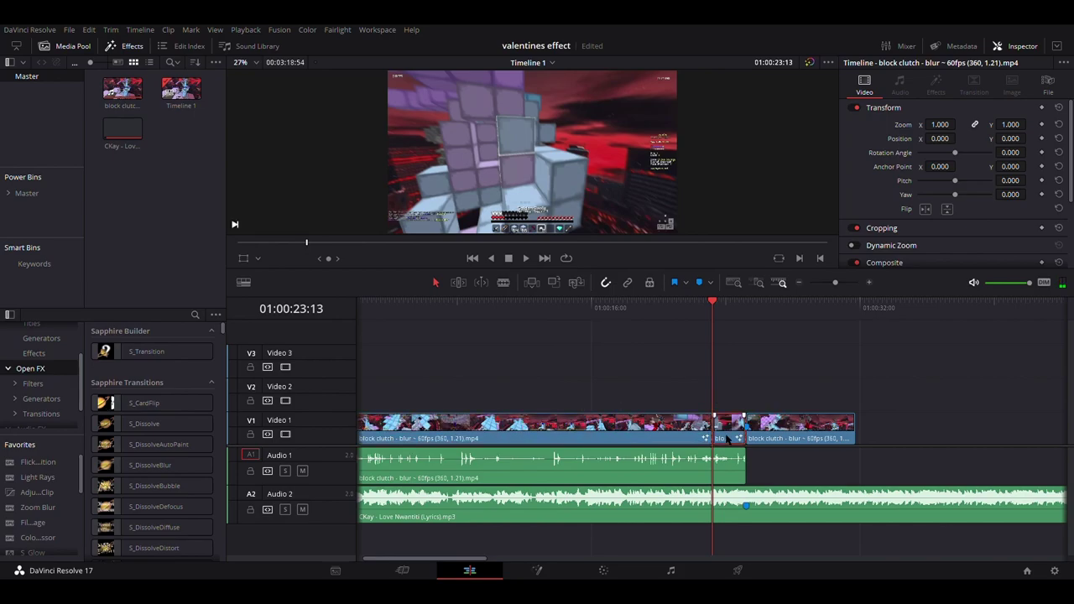
left_click_drag(728, 438, 729, 403)
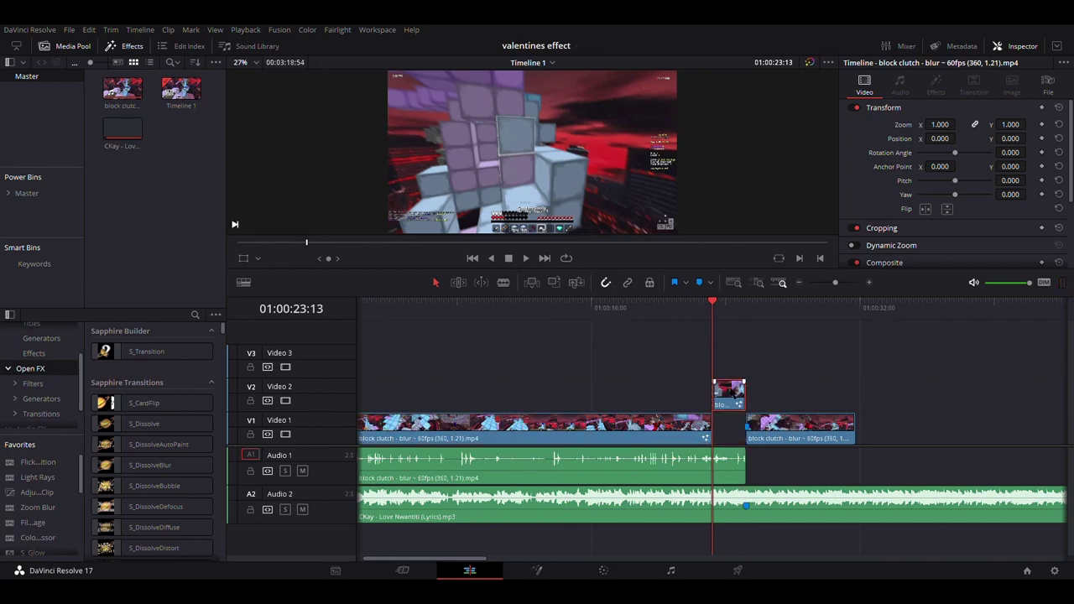
key("shift+Right")
key("shift+Right")
key("shift+Left")
key("shift+Left")
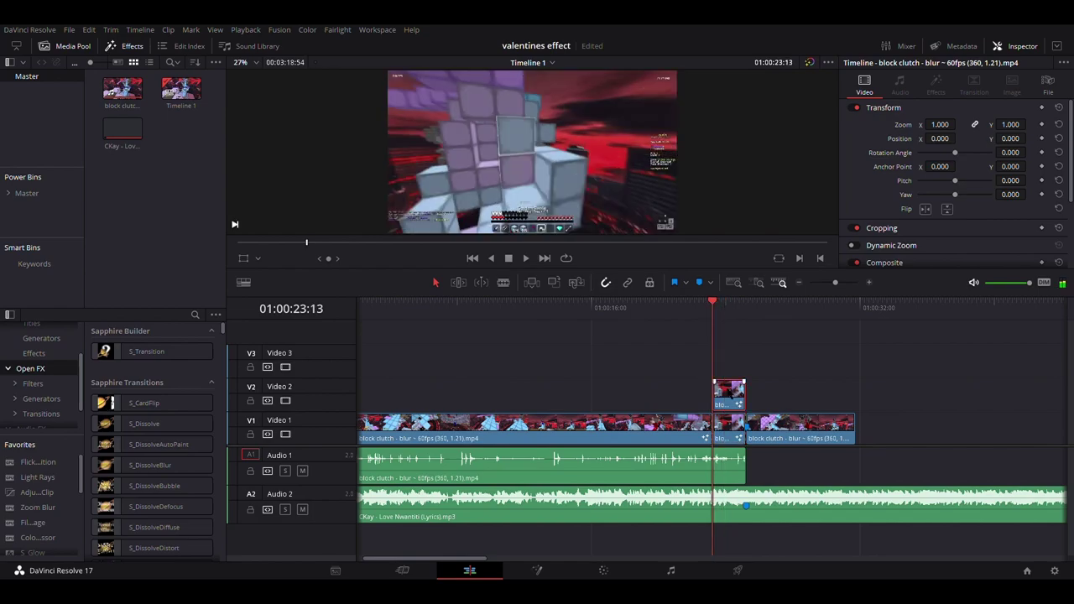
left_click_drag(730, 403, 729, 369)
key("shift+Right")
key("shift+Right")
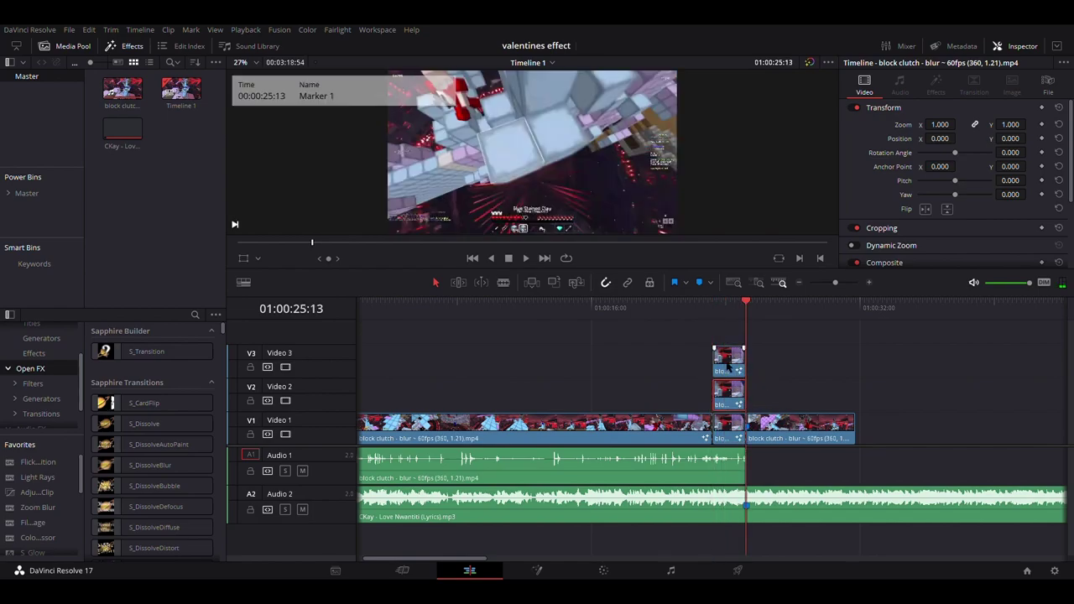
Extend the first V1 clip's end underneath the stacked copies and preview an earlier moment
key("ctrl+minus")
key("ctrl+minus")
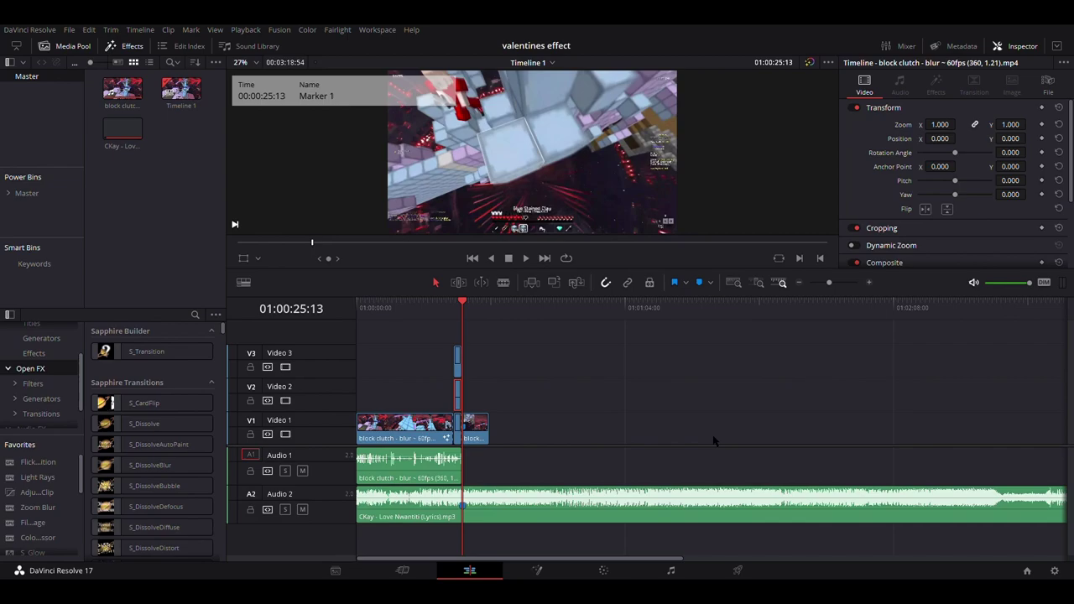
left_click_drag(460, 444, 461, 443)
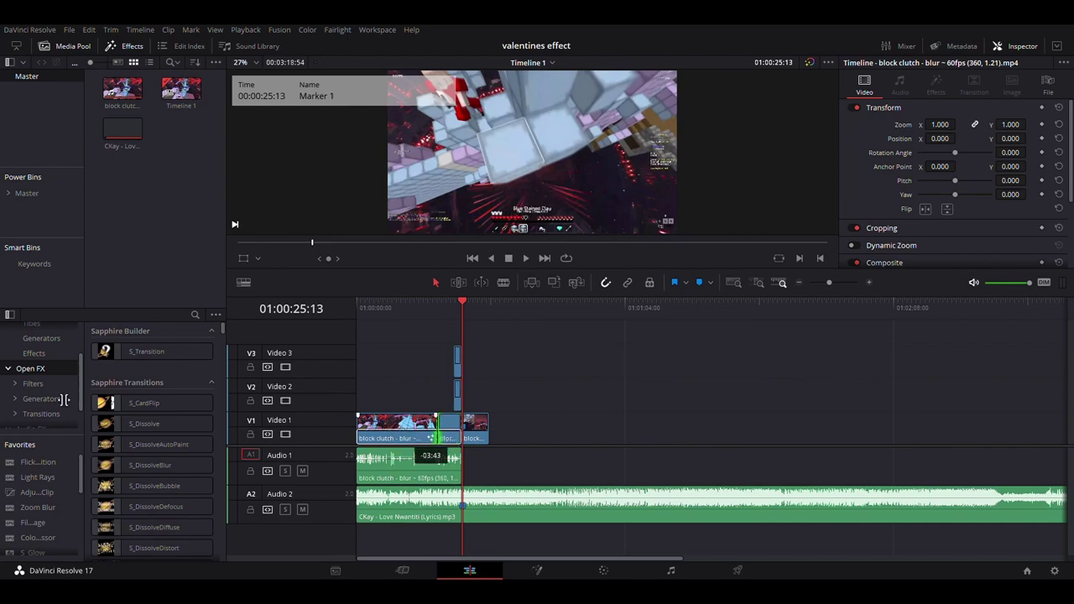
left_click(408, 309)
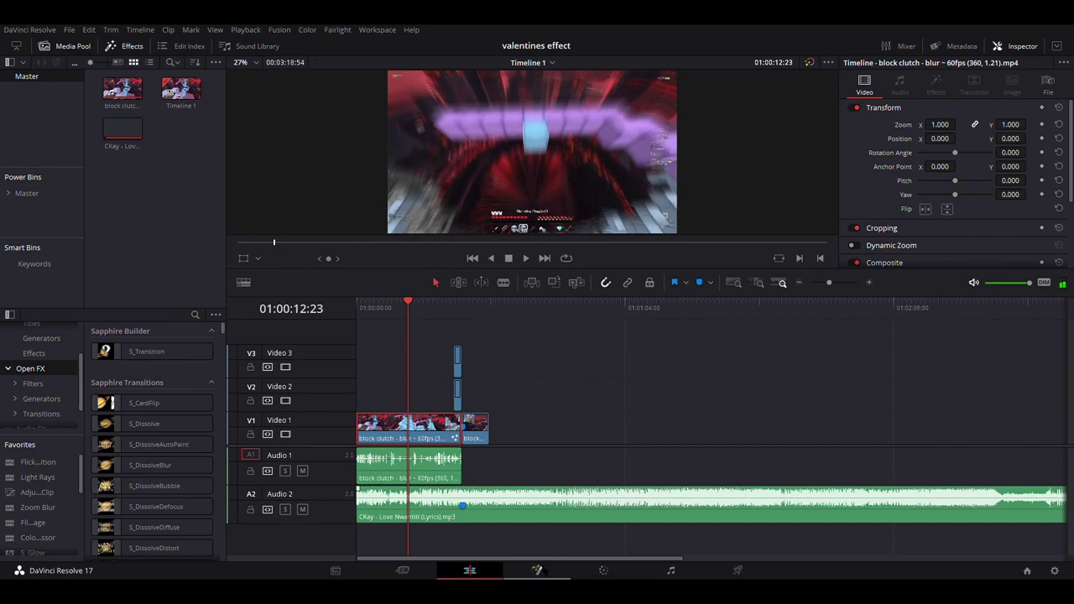
In the first clip's Fusion comp, wire MediaIn1 through pasted ColorCompressor and Glow1 nodes to MediaOut1
left_click(537, 570)
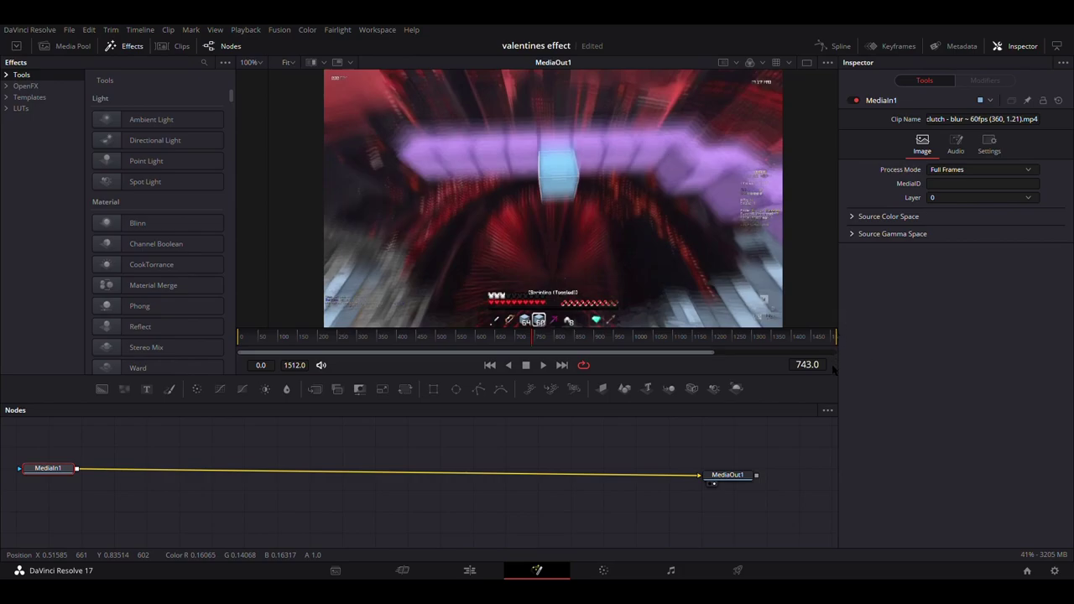
key("ctrl+v")
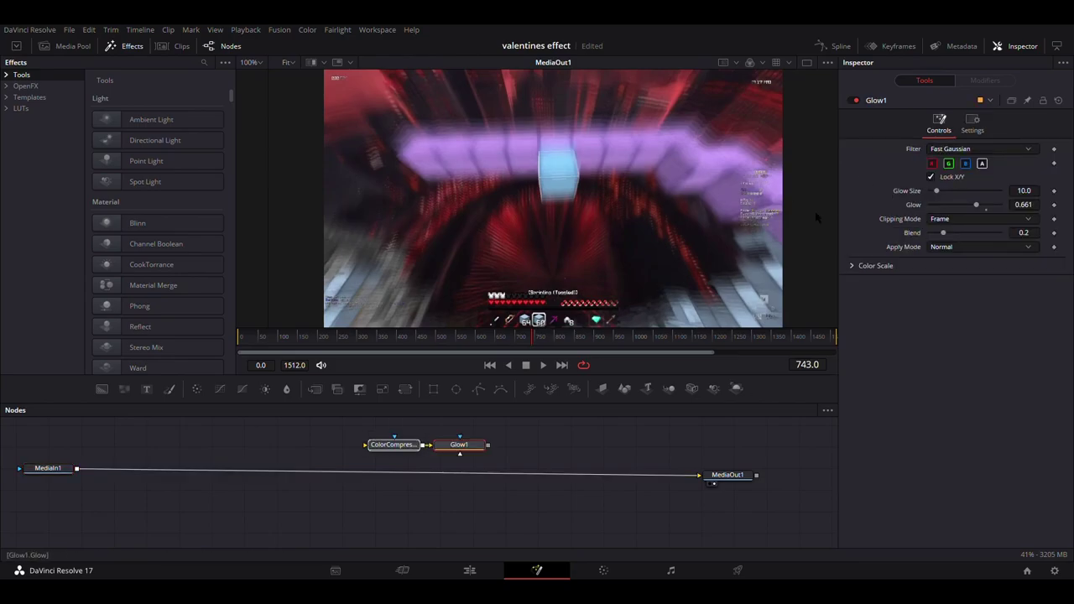
left_click_drag(541, 475, 367, 446)
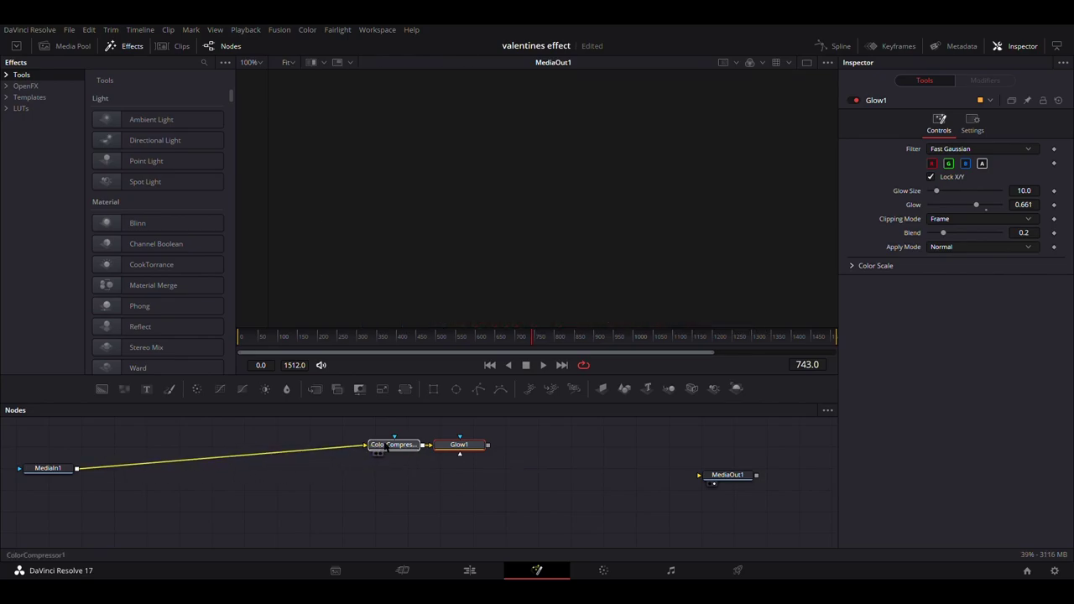
left_click_drag(488, 444, 705, 475)
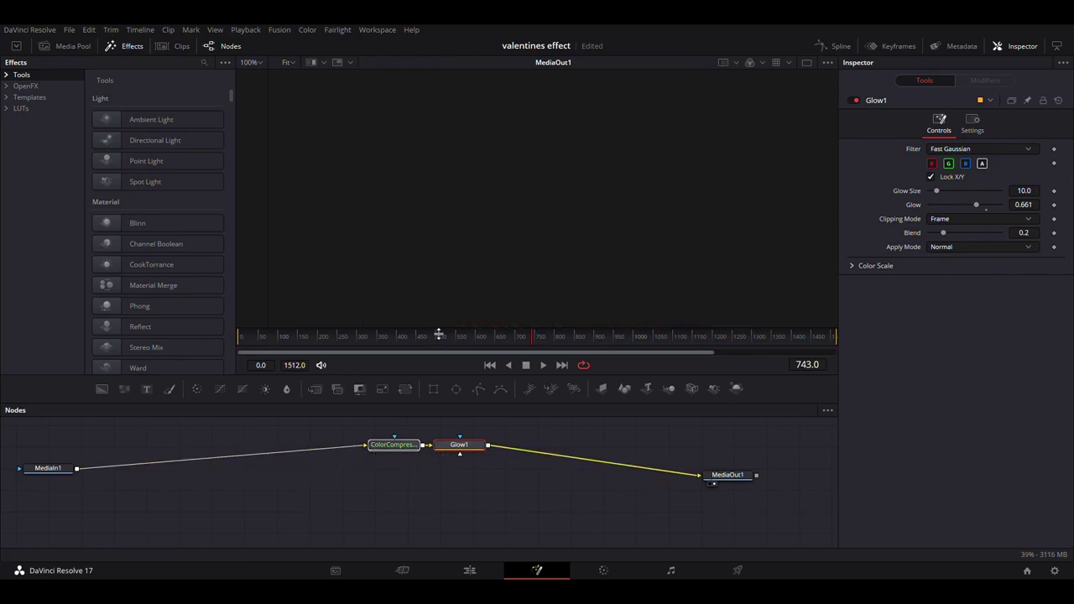
left_click_drag(493, 335, 507, 347)
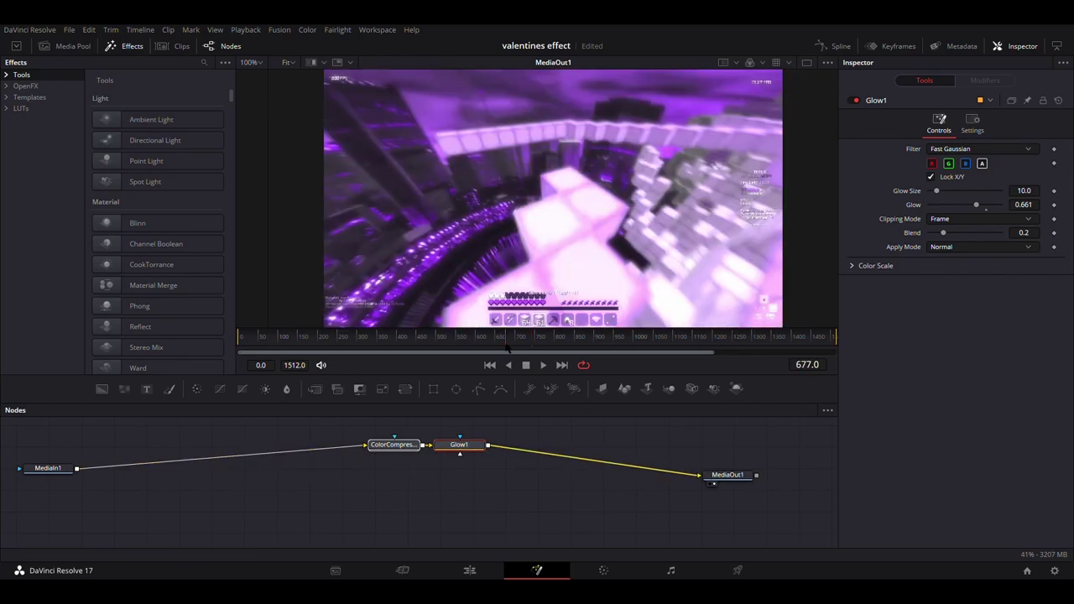
Back on the Edit page, turn the V2 and V3 copies into compound clips and select the V2 one
left_click(470, 570)
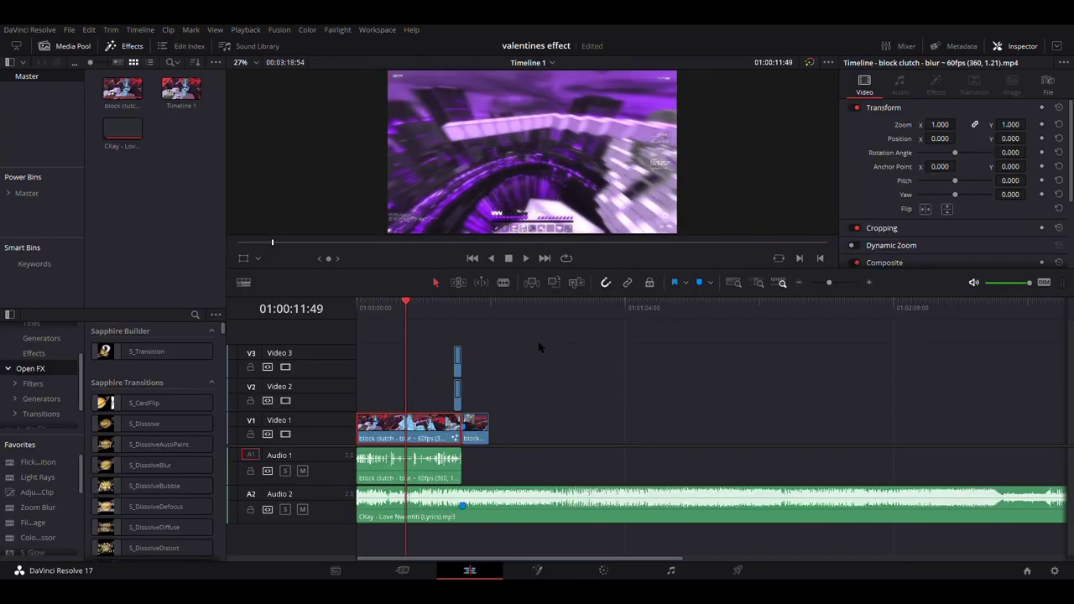
left_click(453, 307)
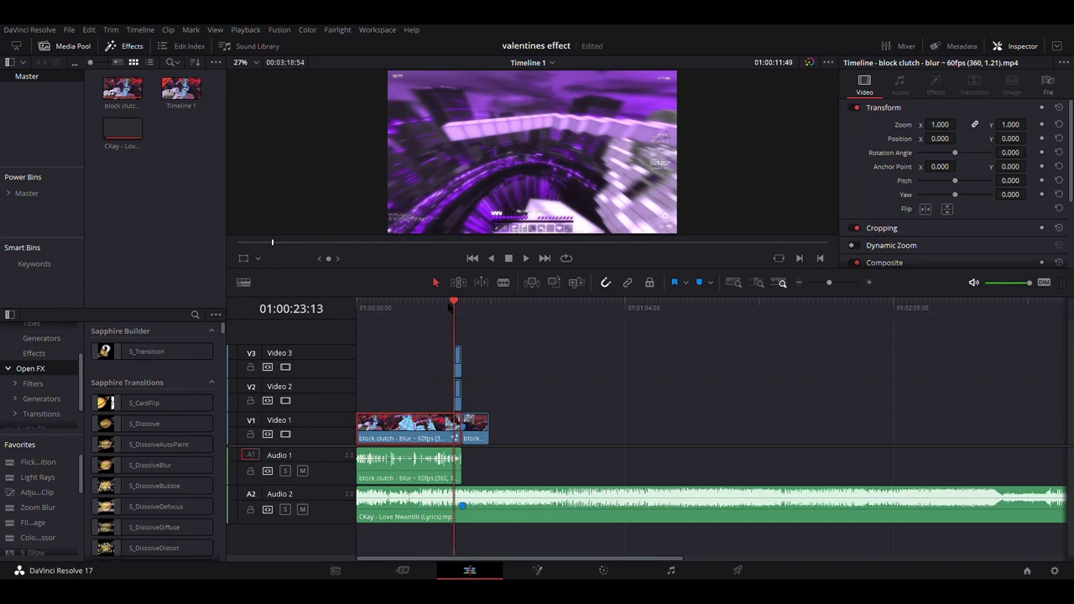
scroll(781, 361, "up", 5)
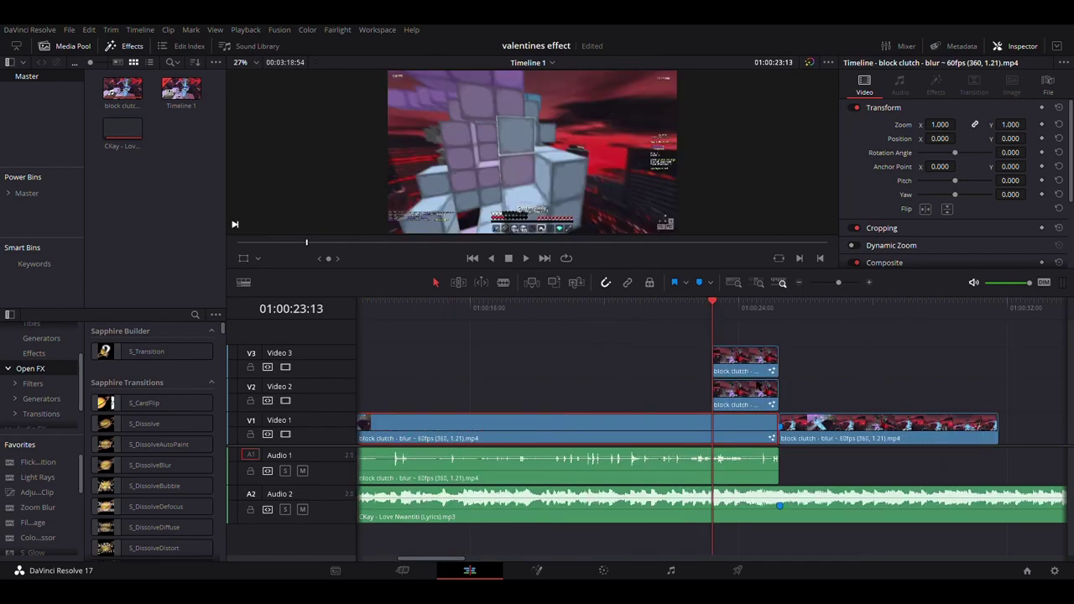
left_click(674, 308)
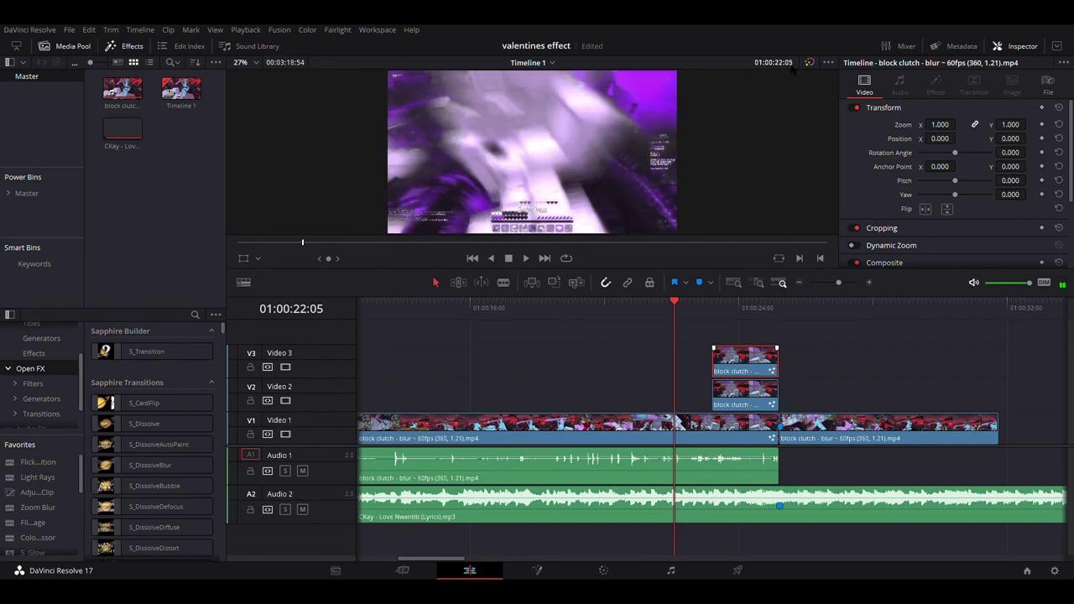
left_click(728, 392)
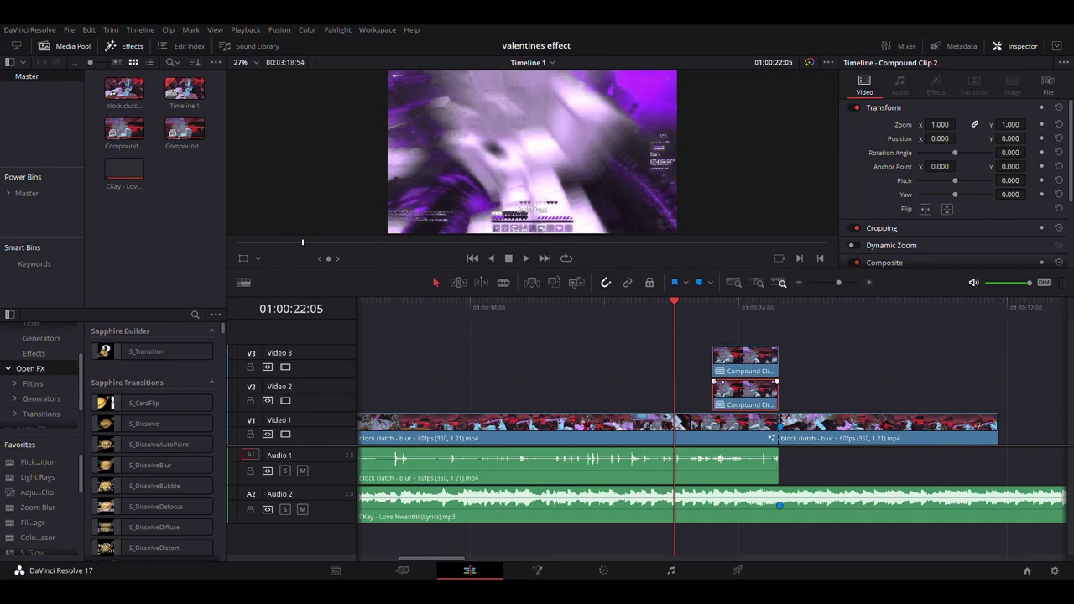
left_click_drag(745, 394, 749, 394)
left_click_drag(720, 354, 742, 359)
left_click(763, 403)
Open Compound Clip 2 in Fusion, scrub its frames, and add a Polygon1 mask feeding MediaIn1
key("shift+5")
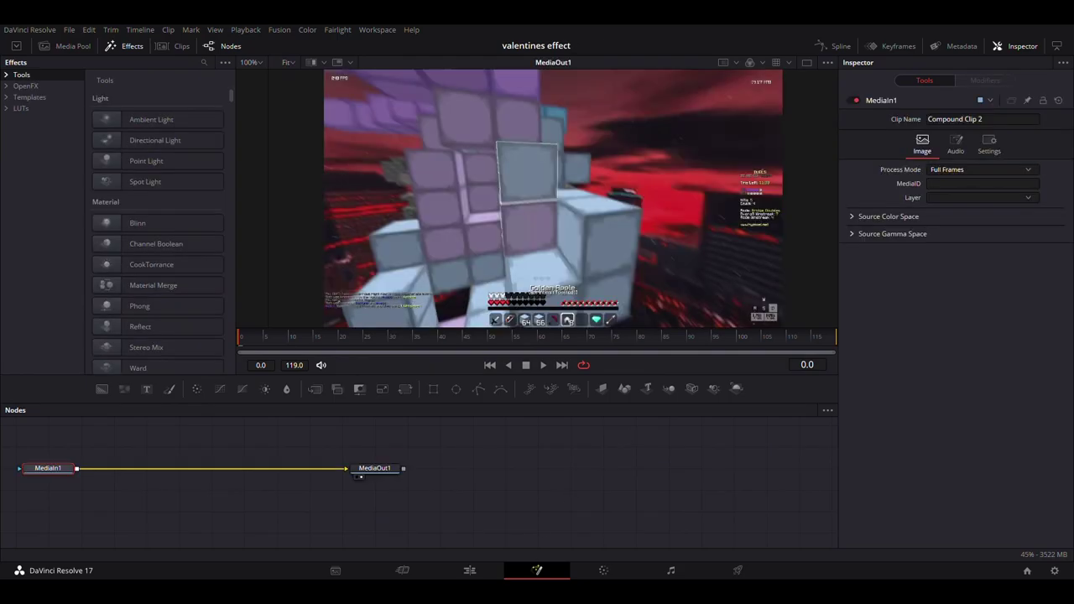
left_click_drag(394, 352, 318, 344)
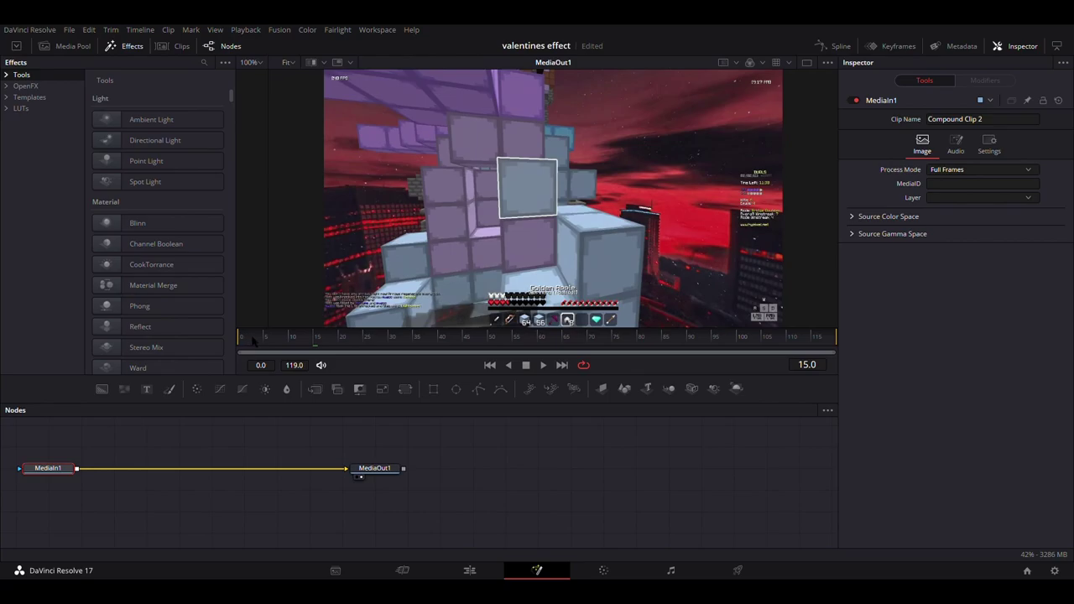
left_click_drag(253, 339, 240, 344)
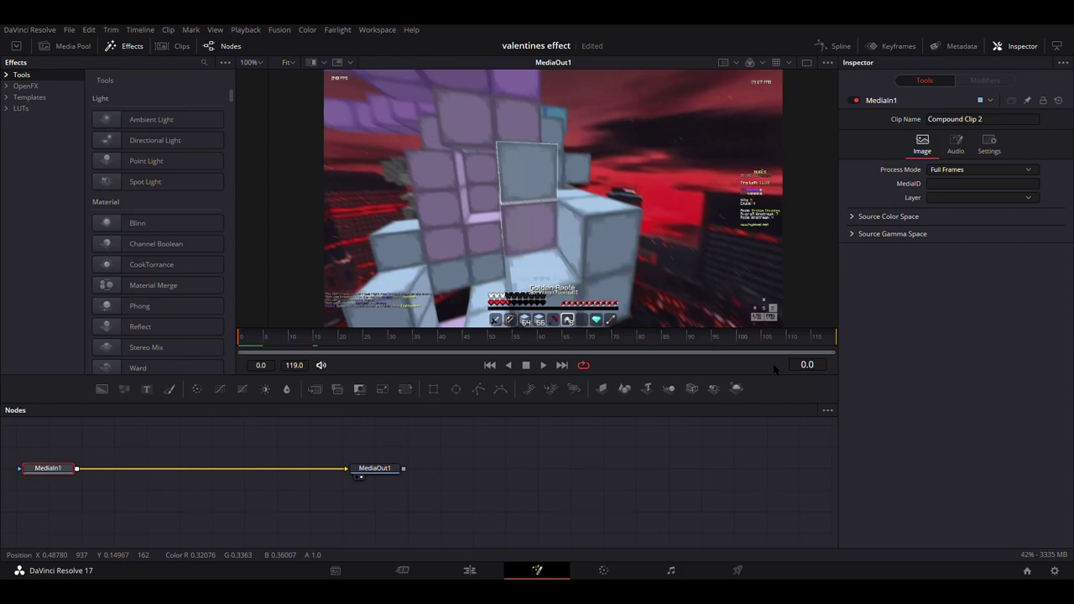
left_click_drag(479, 389, 65, 477)
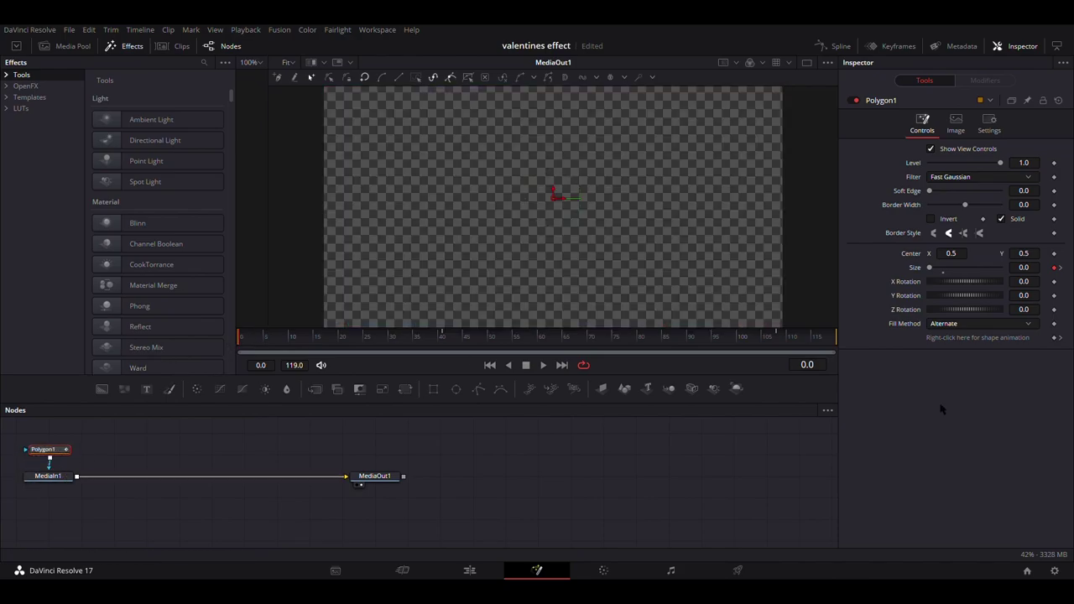
Play back the animated heart polygon and move its node aside
key("space")
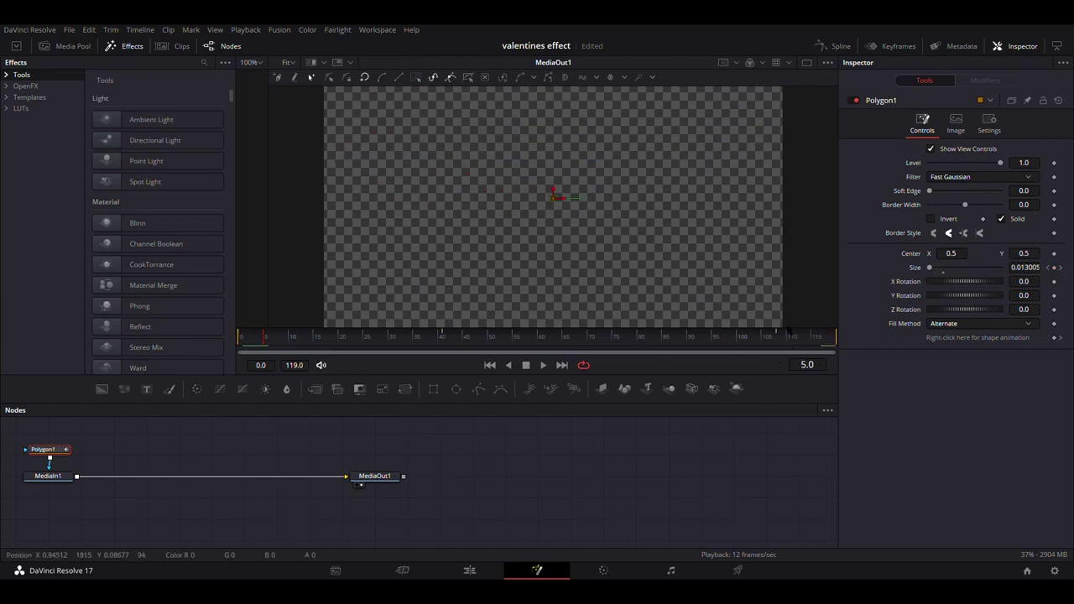
key("space")
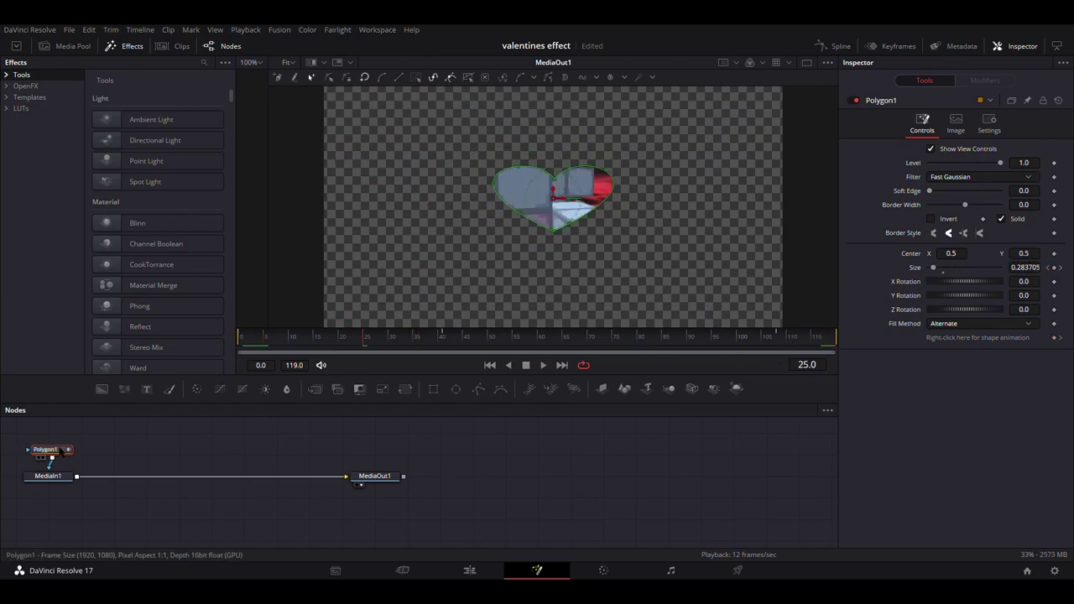
left_click_drag(46, 449, 52, 453)
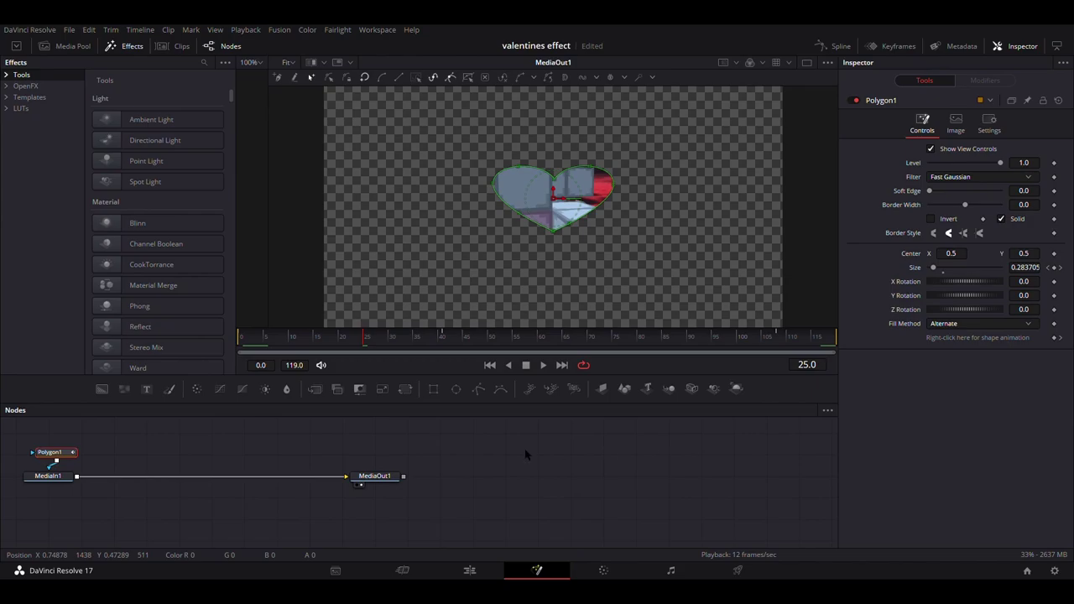
Wire MediaIn1 through pasted EdgeDetect, SoftGlow and DeltaKeyer nodes to MediaOut1, then select the Video 3 compound clip
key("ctrl+v")
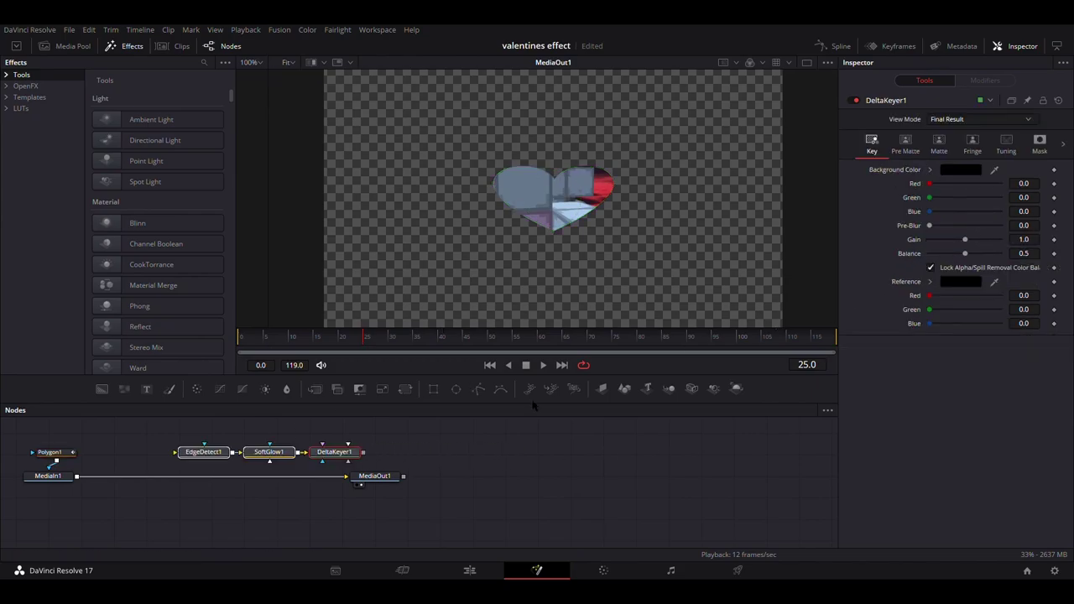
left_click_drag(203, 451, 171, 453)
left_click_drag(250, 477, 143, 453)
left_click_drag(331, 454, 414, 459)
left_click(491, 337)
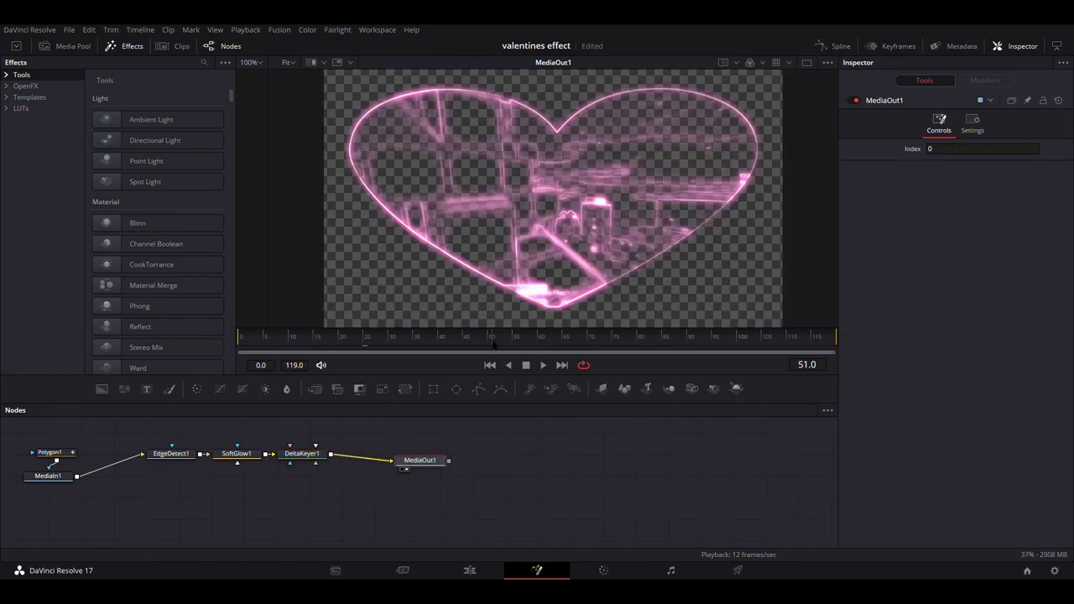
left_click(505, 340)
left_click(469, 570)
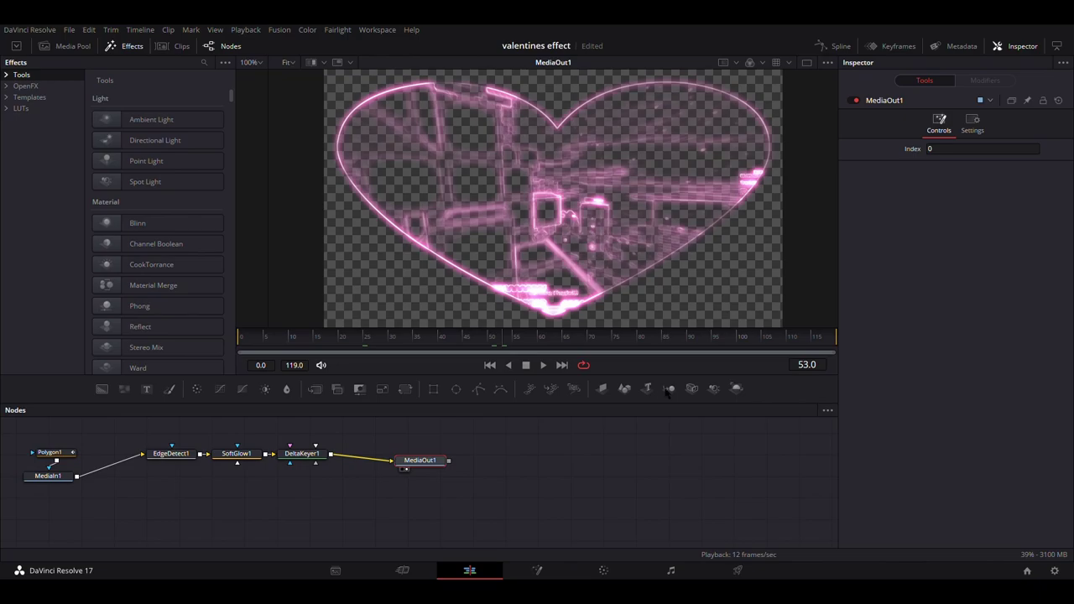
left_click(751, 362)
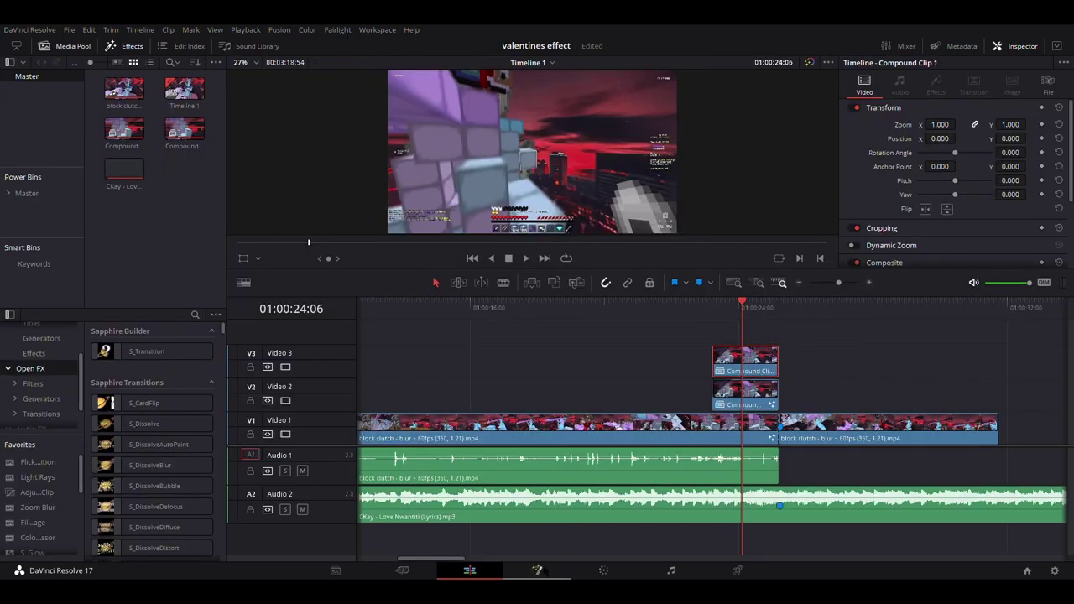
Open the Video 3 compound clip in Fusion and add a heart-shaped Polygon1 mask with Soft Edge 0.063
left_click(537, 570)
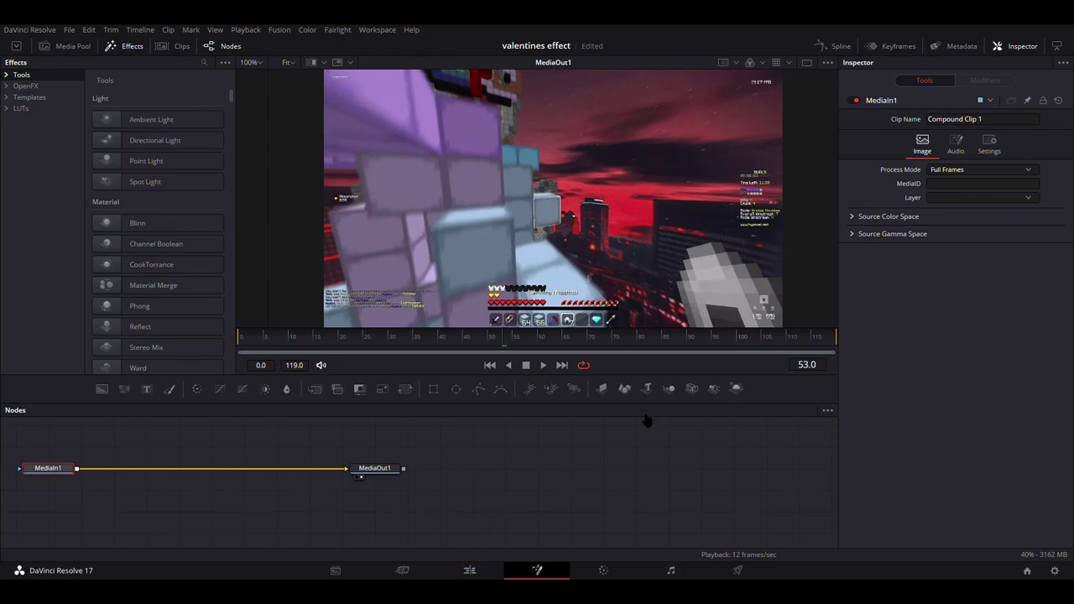
left_click_drag(478, 389, 47, 438)
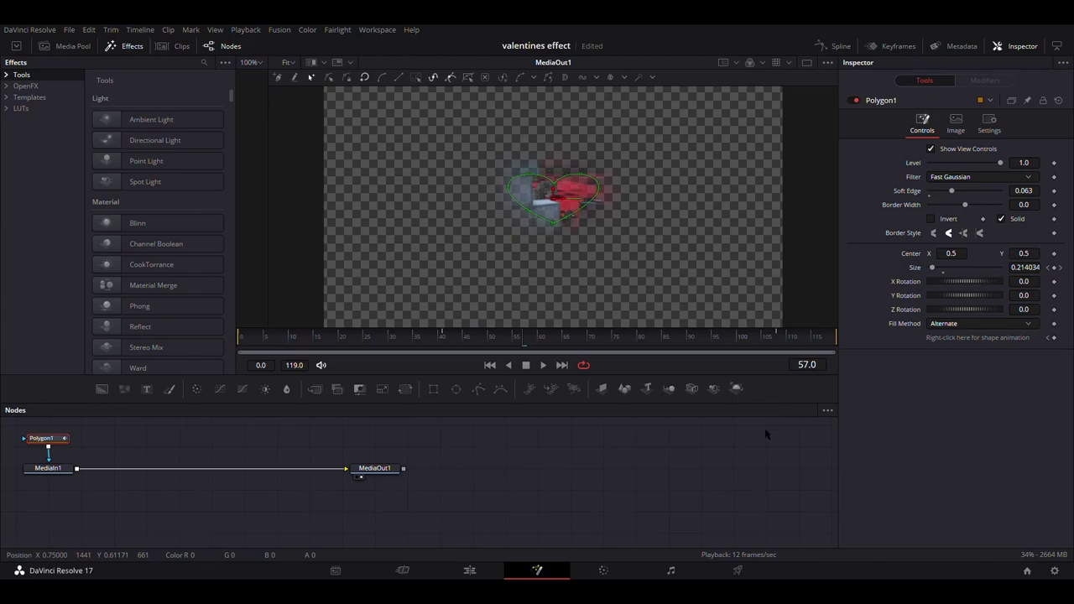
Paste the edge, glow and keyer node chain, then delete it again
key("ctrl+v")
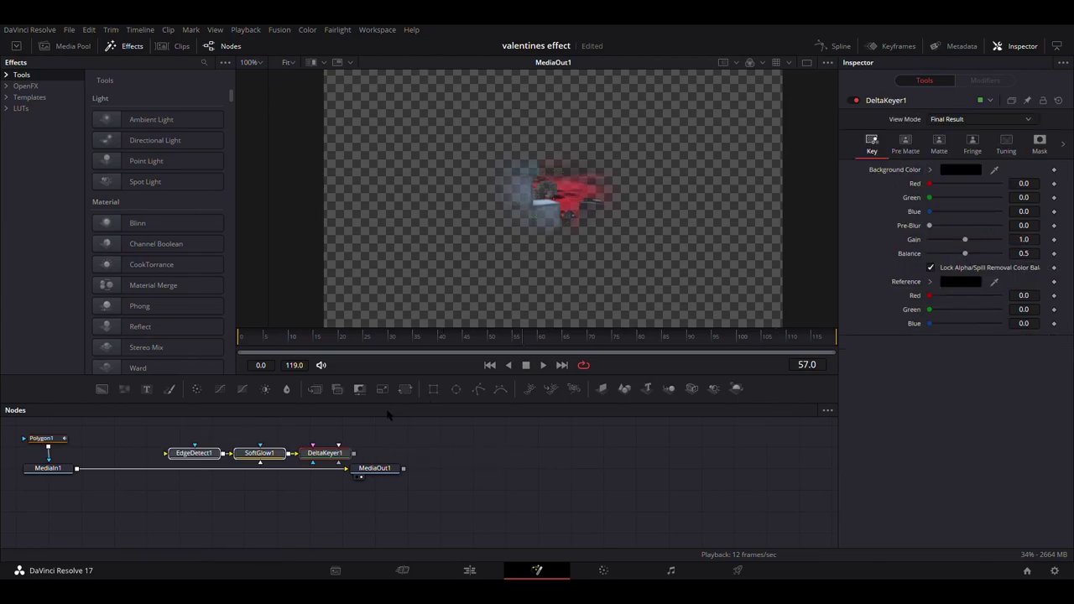
left_click_drag(202, 454, 219, 470)
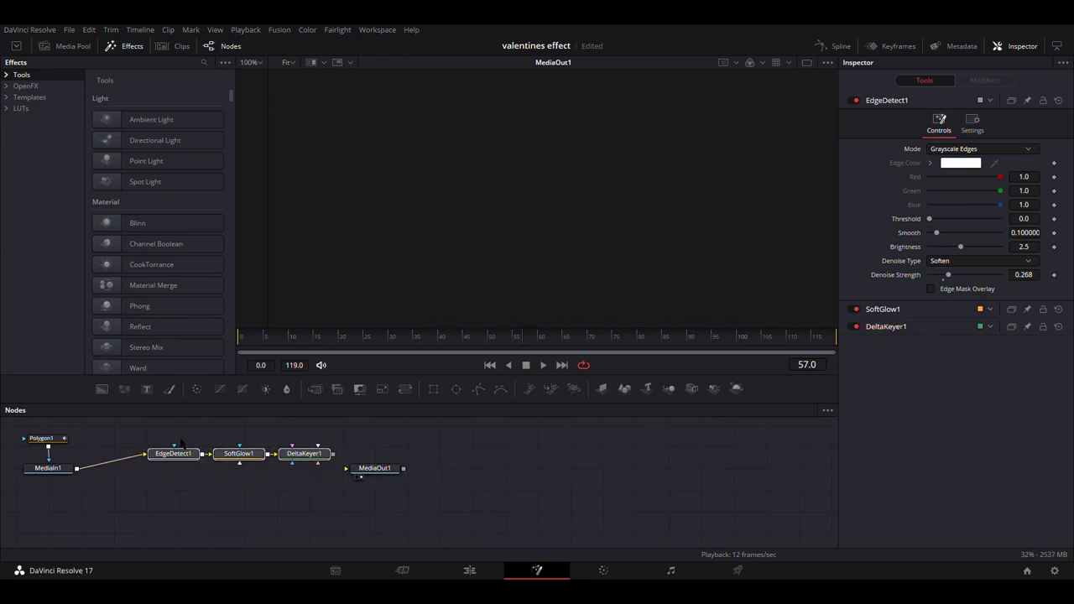
key("Delete")
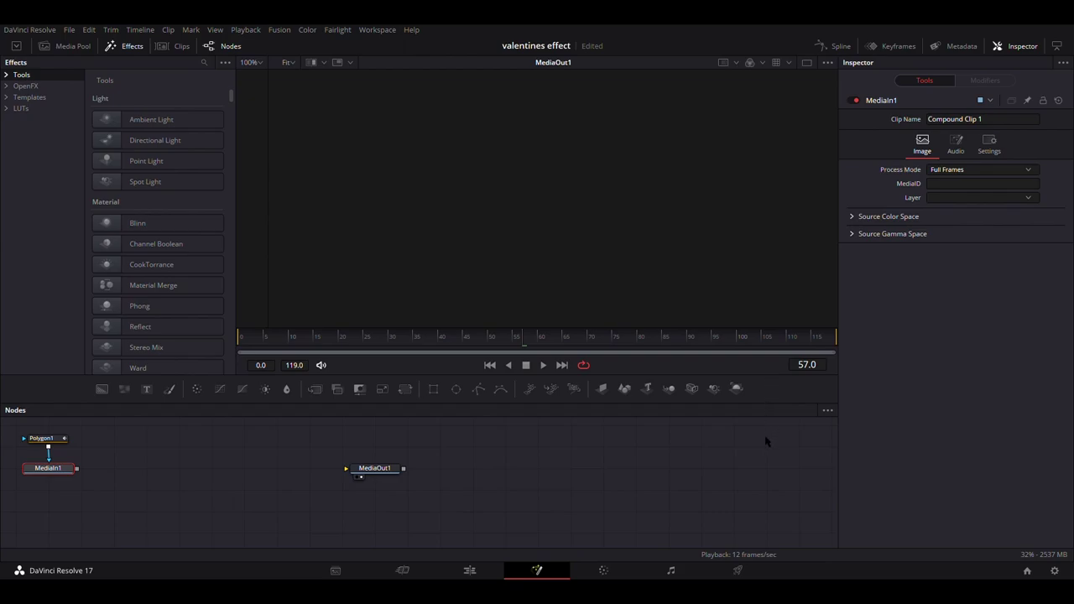
Wire MediaIn1 through pasted ColorCompressor and Glow1 nodes into MediaOut1, then return to the Edit page
key("ctrl+v")
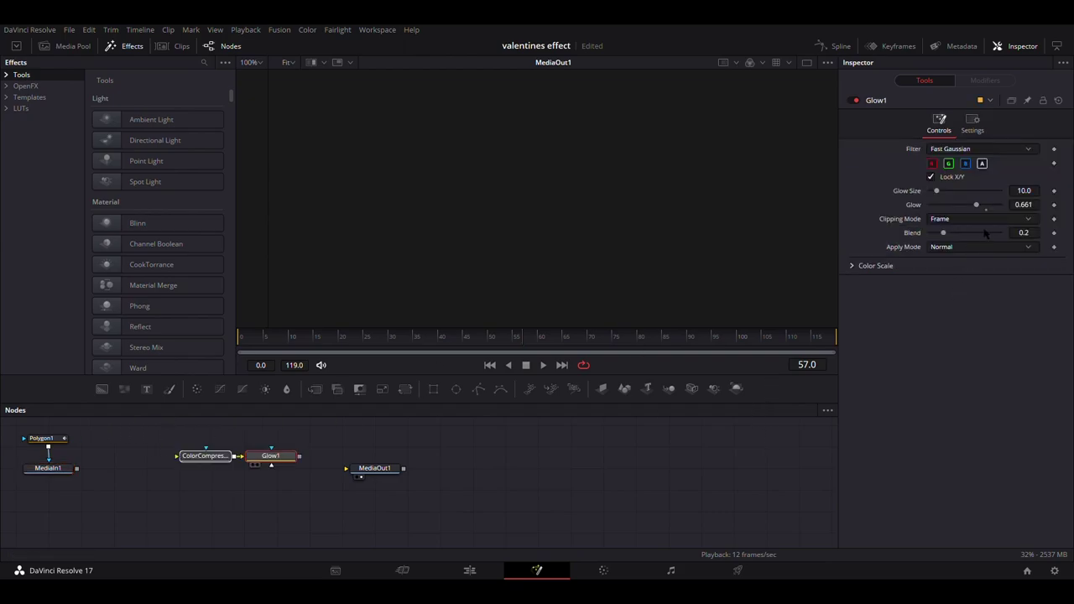
left_click_drag(77, 468, 216, 457)
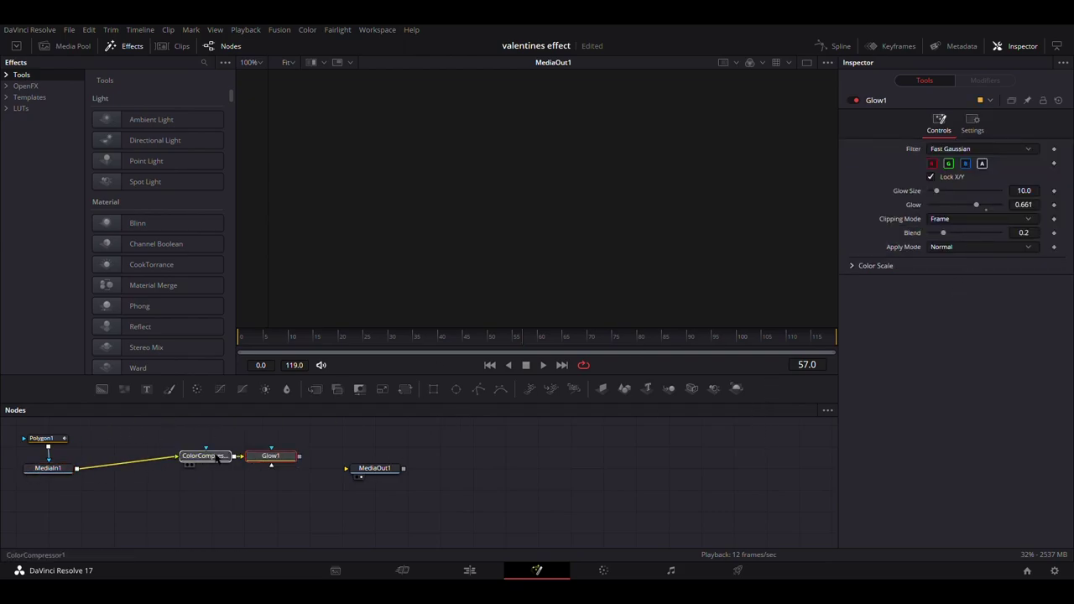
left_click_drag(300, 455, 374, 468)
left_click_drag(374, 468, 403, 462)
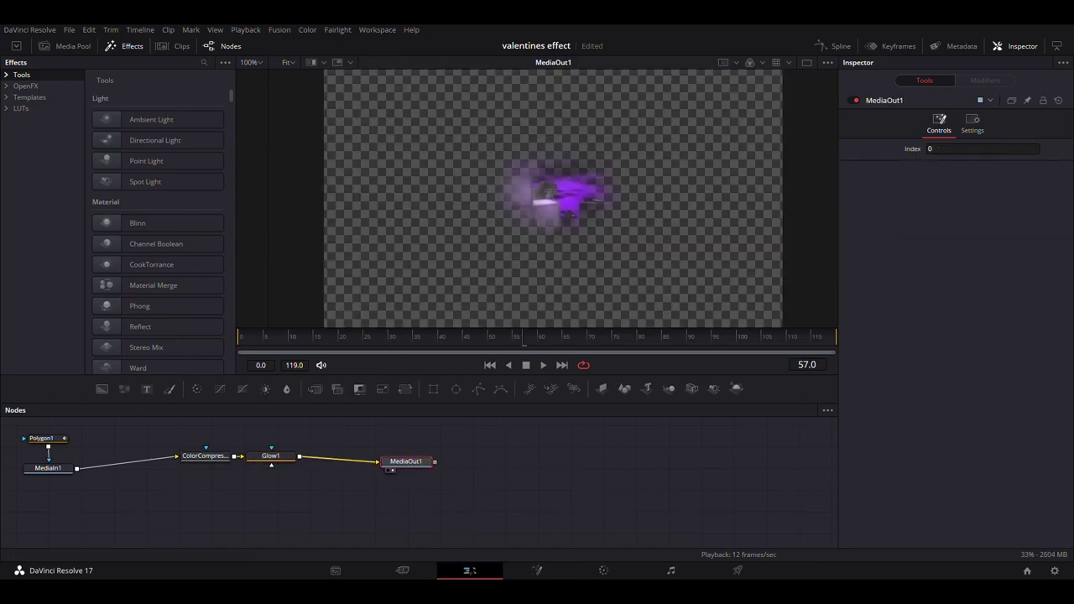
left_click(470, 570)
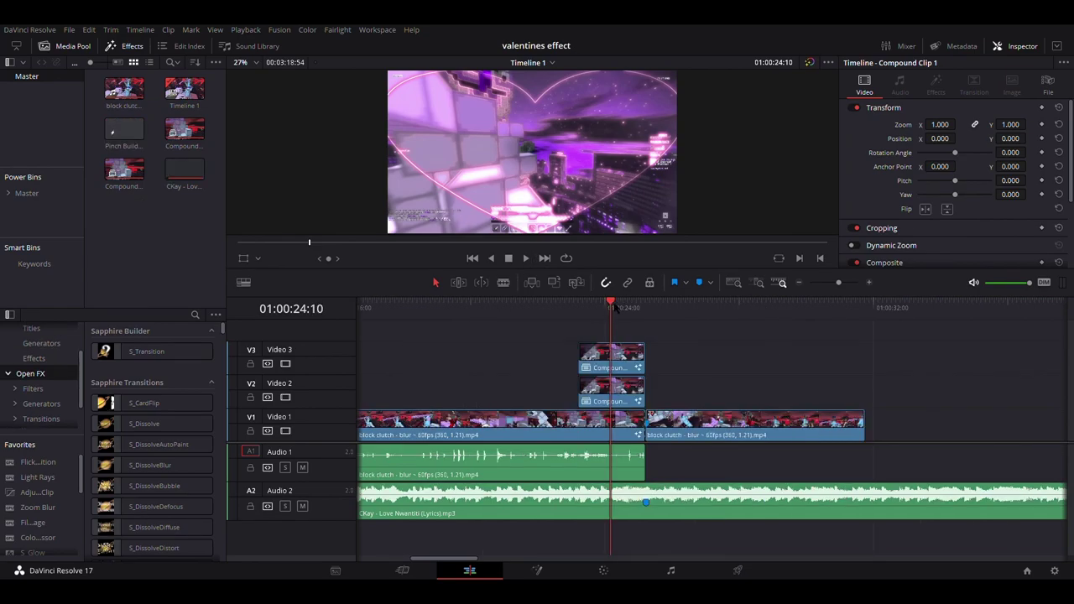
Expand Power Bins > Master and browse the editing pack bin's presets like y shake and glow shake
left_click_drag(618, 311, 621, 309)
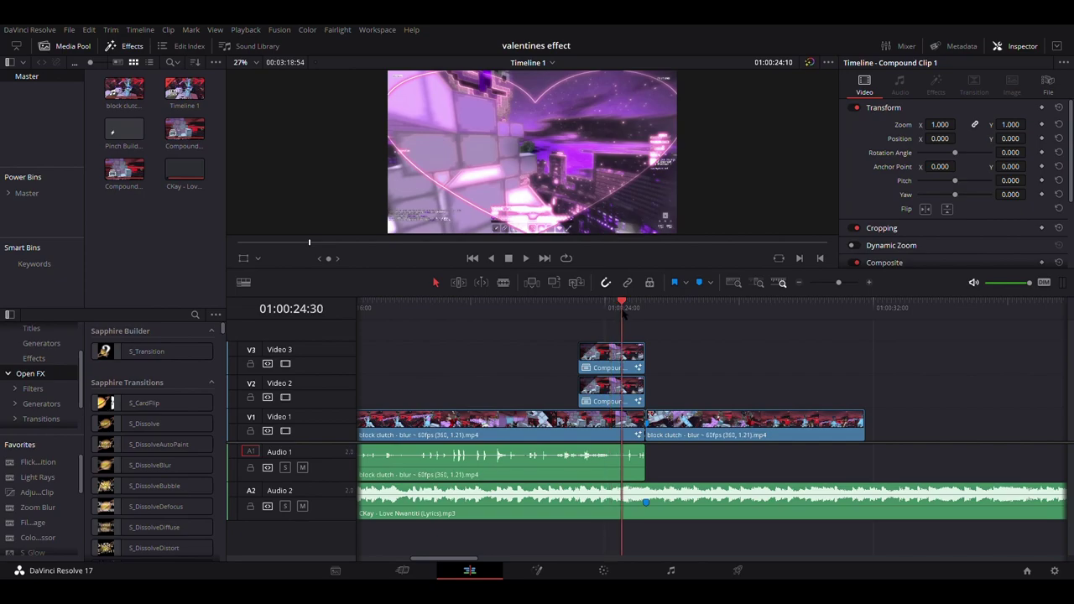
left_click(9, 194)
scroll(43, 217, "down", 2)
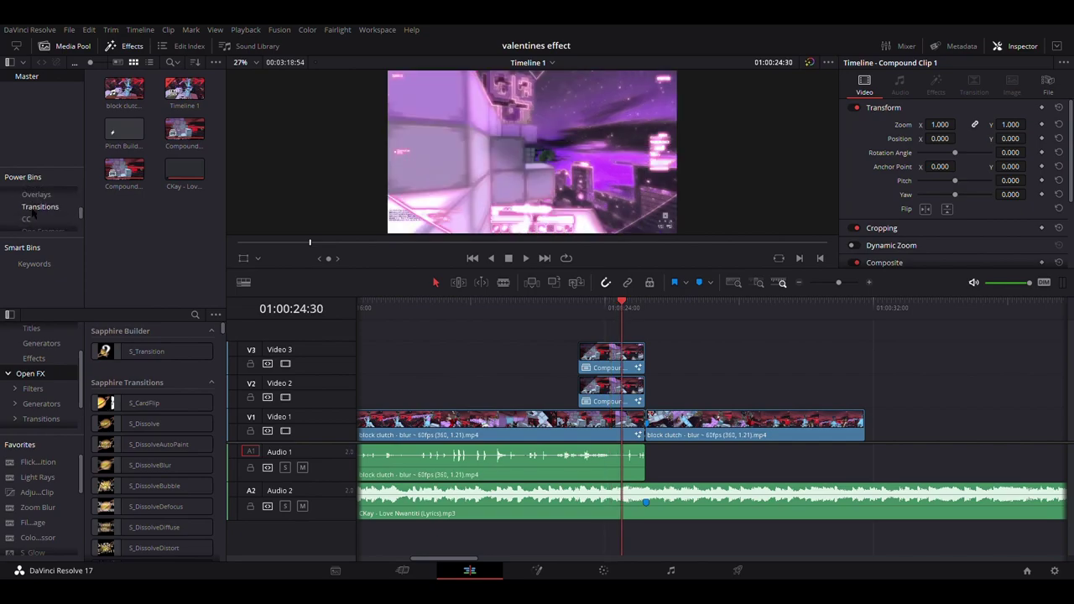
left_click(43, 219)
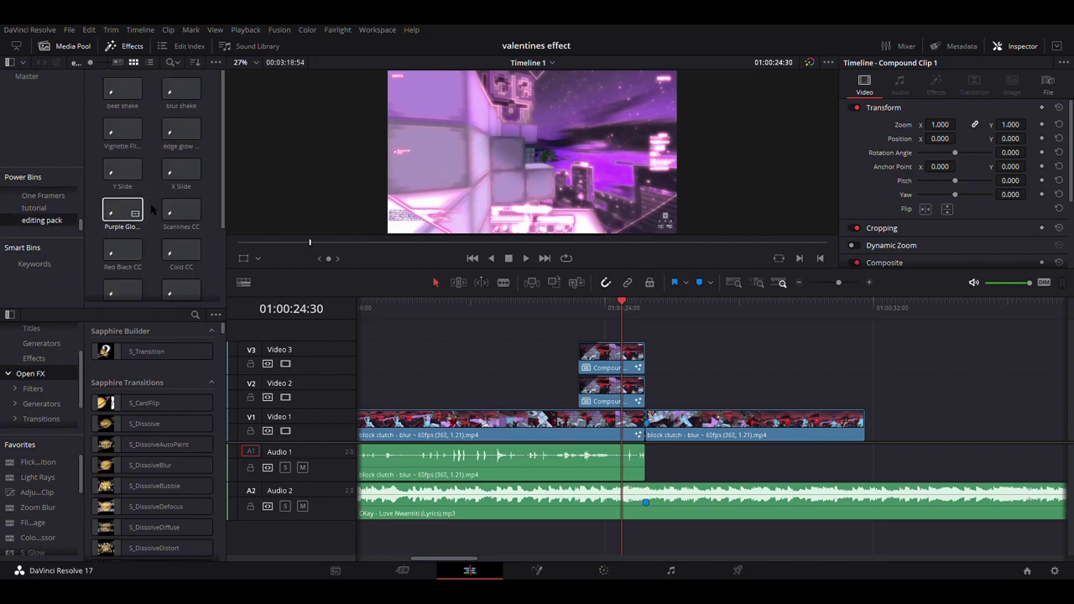
scroll(185, 220, "down", 1)
scroll(183, 225, "up", 2)
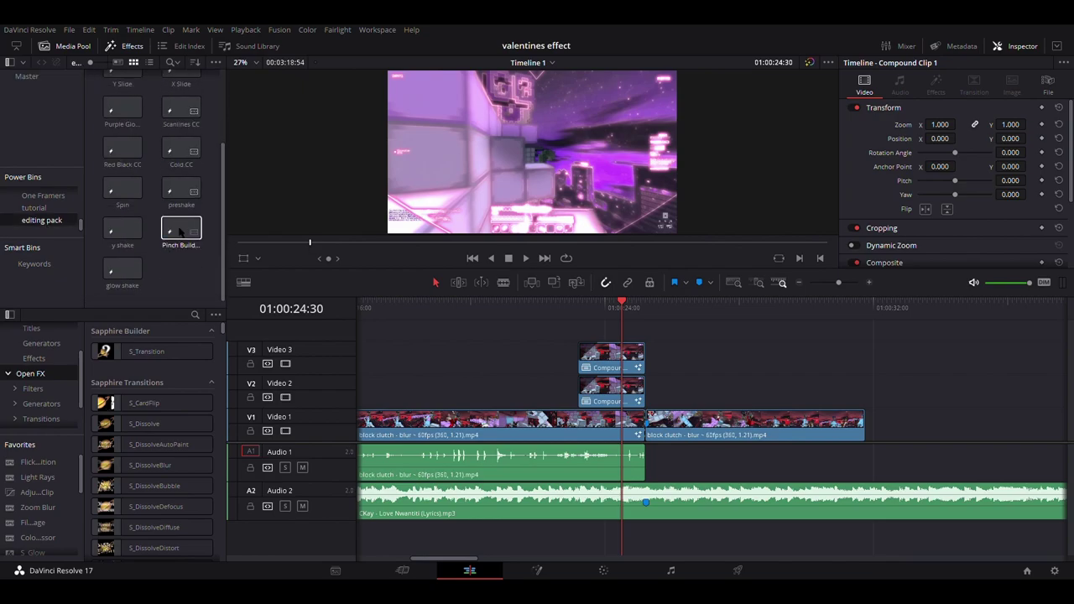
scroll(179, 226, "down", 3)
scroll(177, 263, "up", 3)
scroll(178, 262, "down", 3)
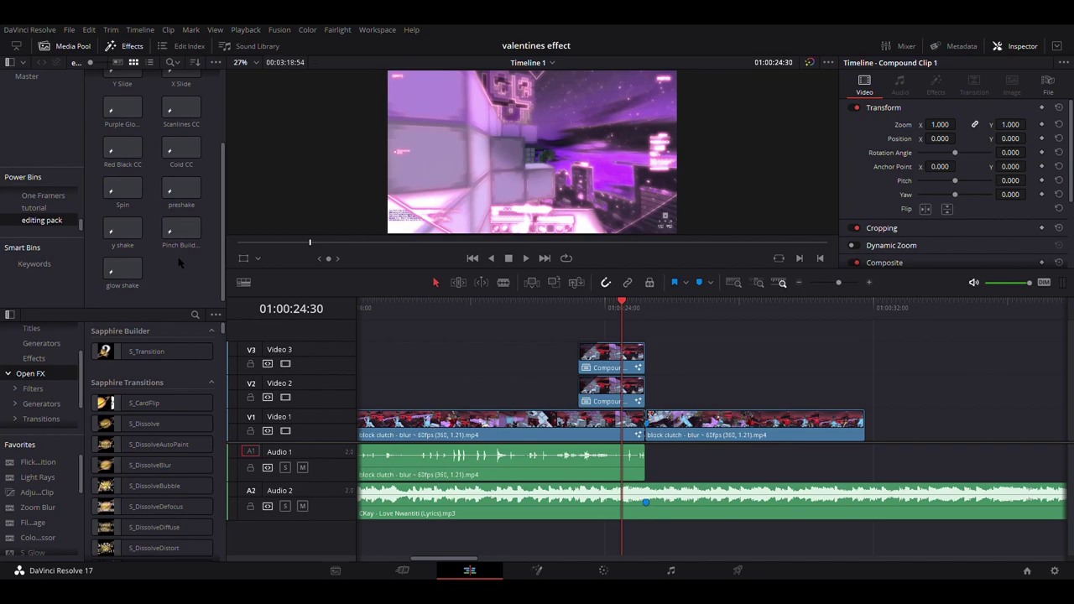
Place the Pinch Buildup clip on a new Video 4 track, ending at Marker 1
mouse_move(181, 232)
left_mouse_down()
mouse_move(507, 356)
mouse_move(633, 336)
mouse_move(631, 306)
mouse_move(643, 306)
left_mouse_up()
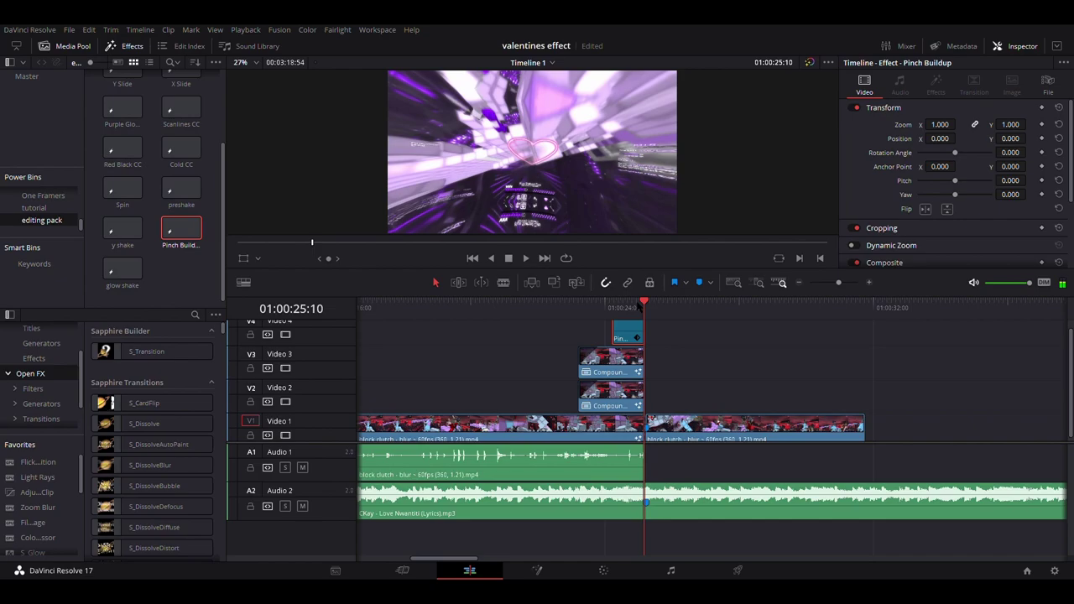
key("Down")
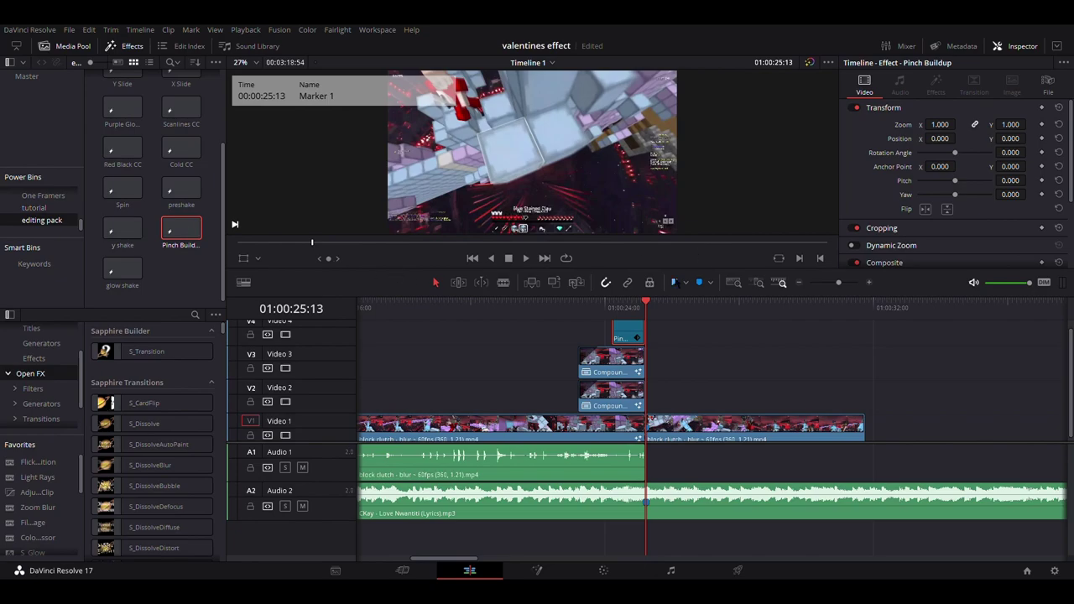
scroll(37, 210, "up", 1)
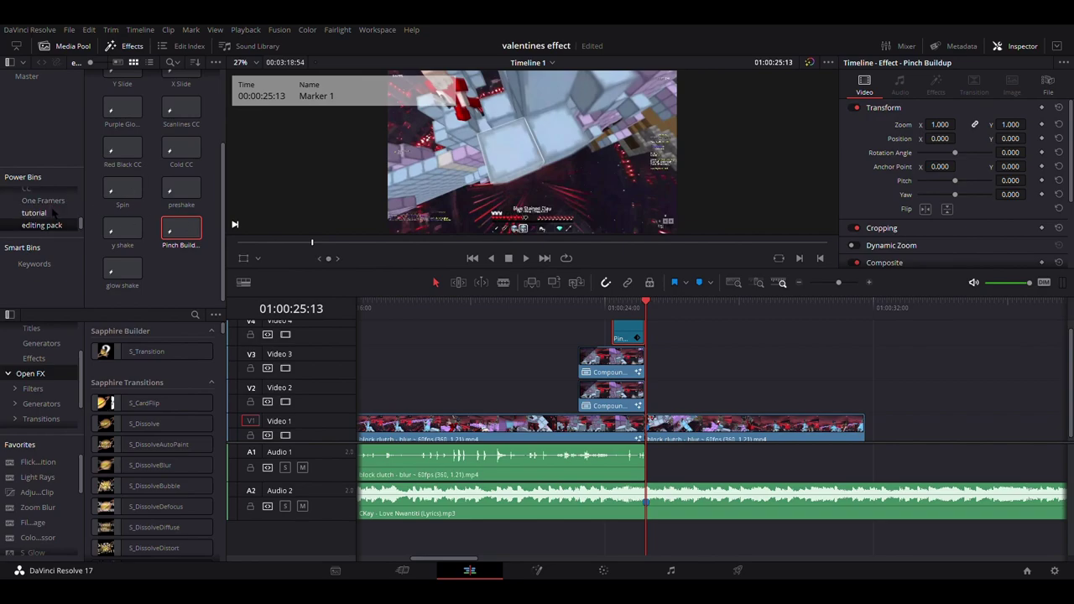
Open the tutorial power bin holding the Aggressive Shake clip
left_click(33, 213)
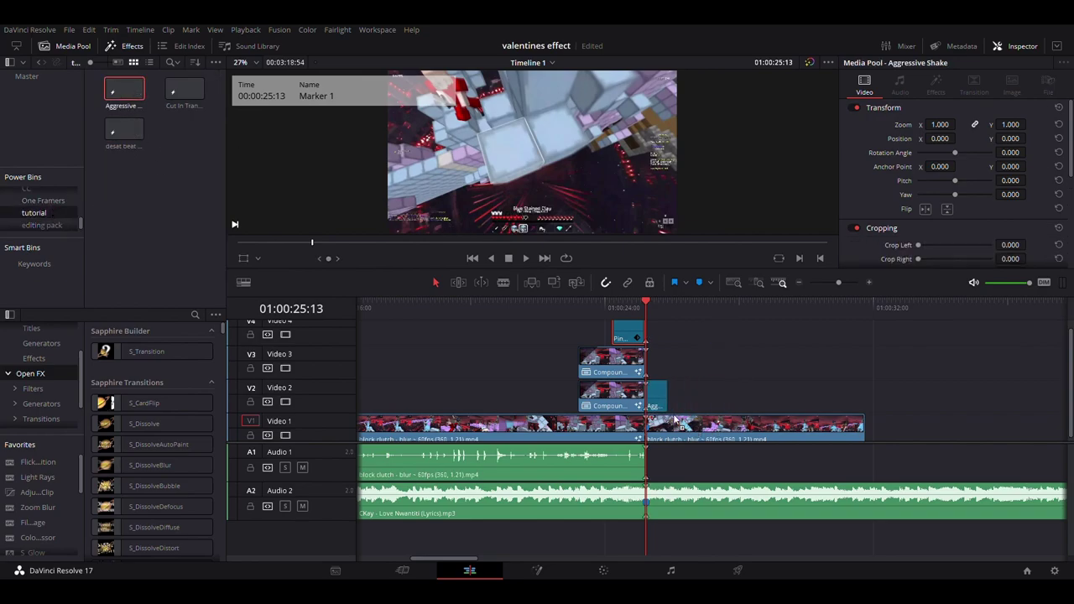